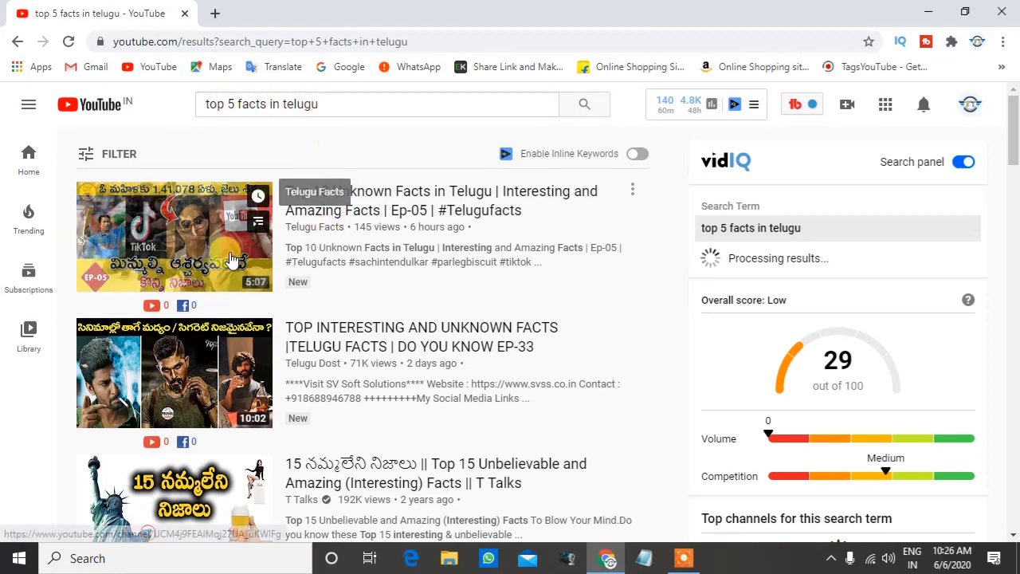
Review the video results for "top 5 facts in telugu", comparing their titles, views, age and the vidIQ keyword score.
mouse_move(180, 223)
scroll(311, 255, "down", 2)
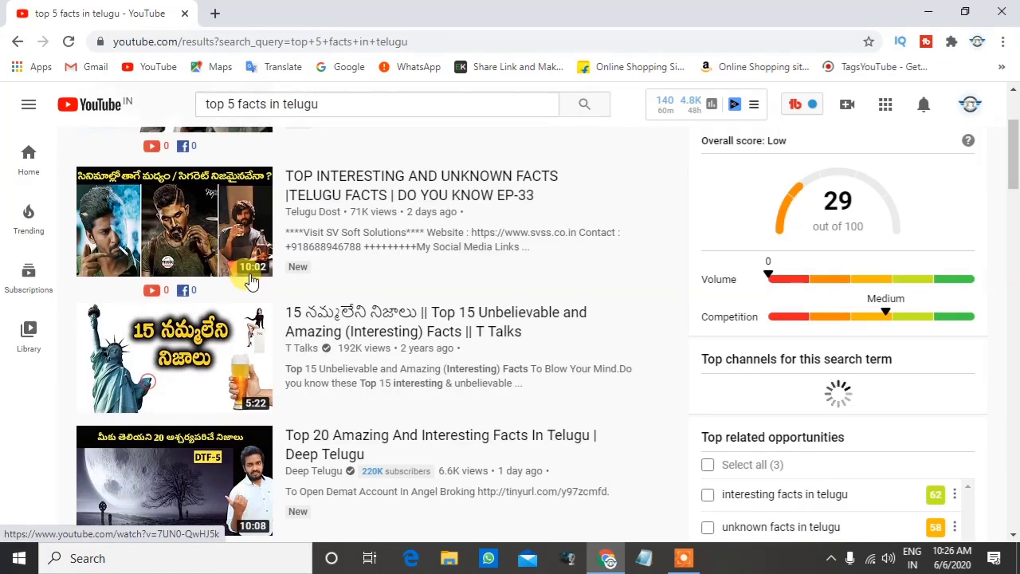
scroll(295, 279, "up", 2)
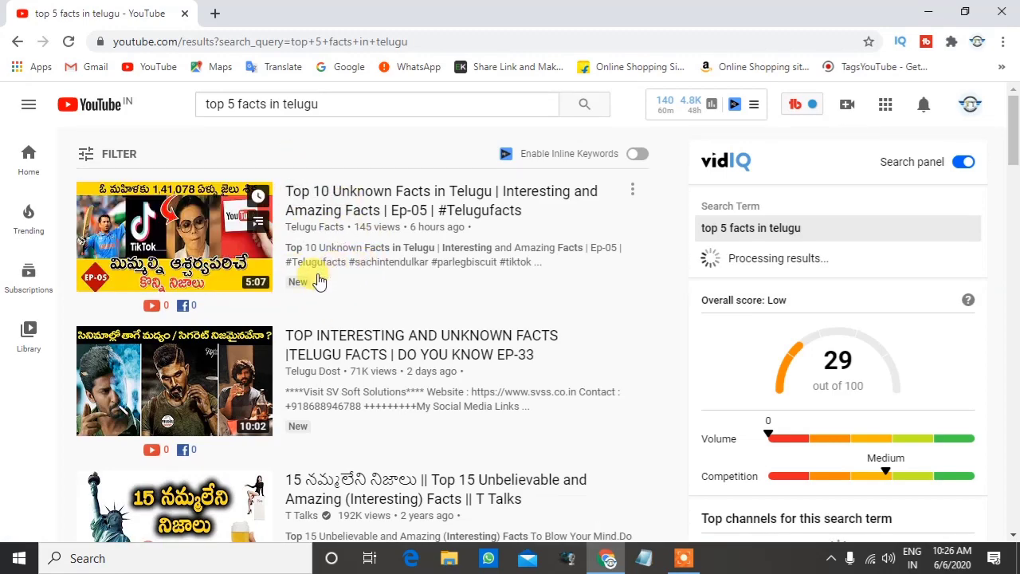
scroll(311, 274, "down", 3)
scroll(263, 326, "up", 2)
scroll(239, 311, "up", 1)
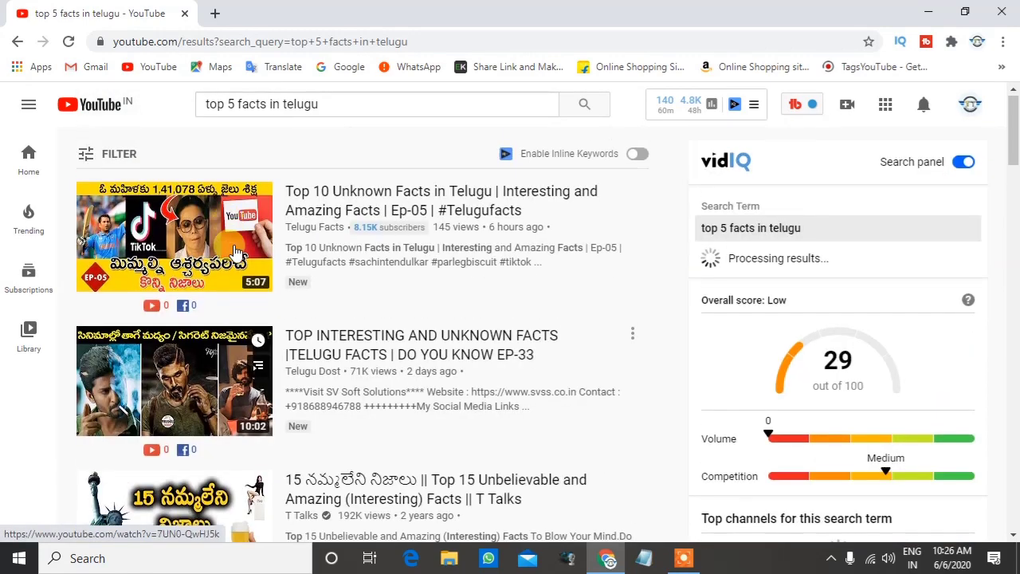
scroll(231, 358, "down", 9)
scroll(243, 363, "up", 10)
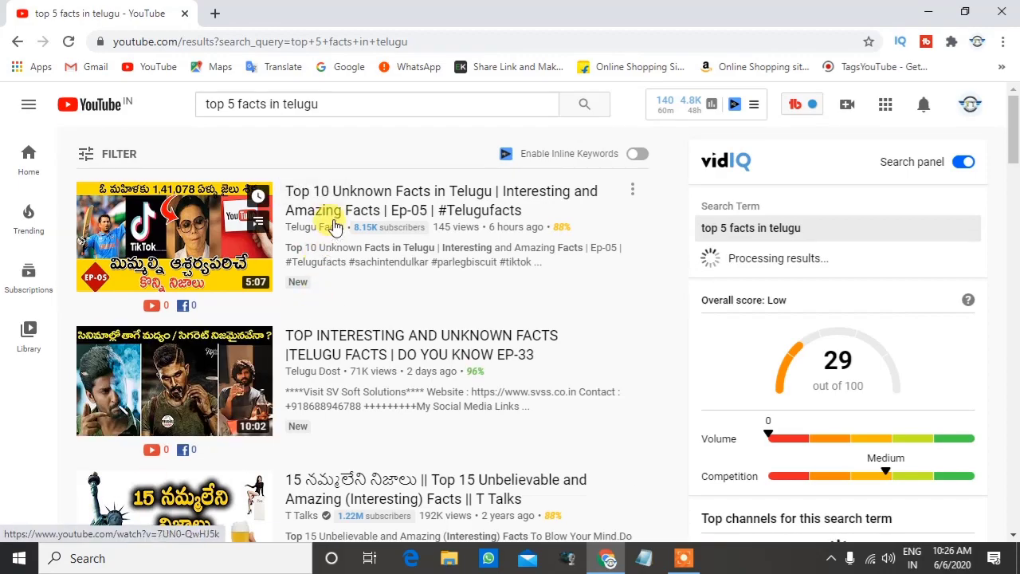
scroll(299, 423, "down", 4)
scroll(319, 375, "up", 2)
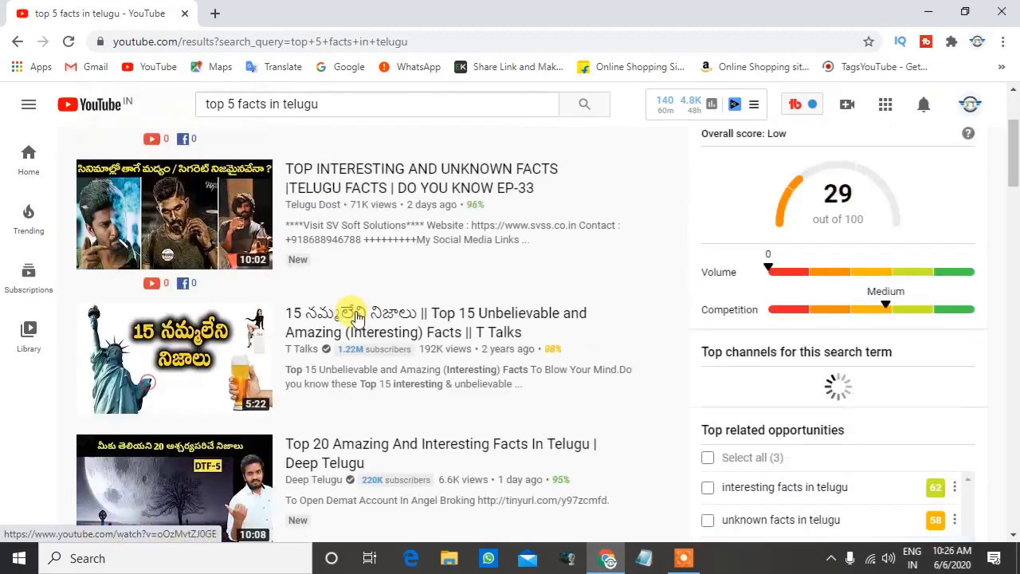
scroll(375, 319, "up", 2)
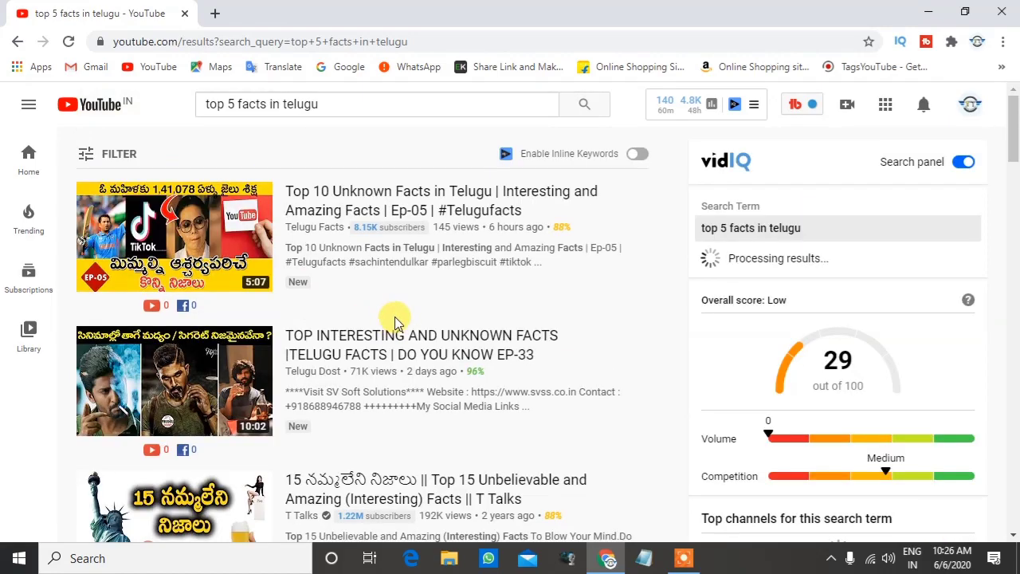
scroll(303, 310, "down", 4)
scroll(298, 312, "down", 4)
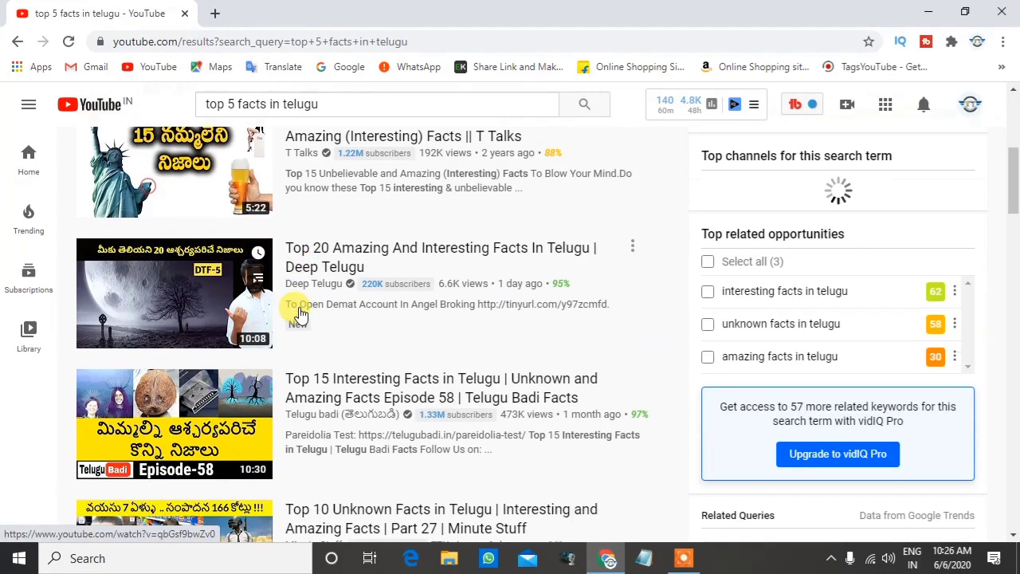
scroll(330, 326, "up", 5)
scroll(478, 358, "up", 2)
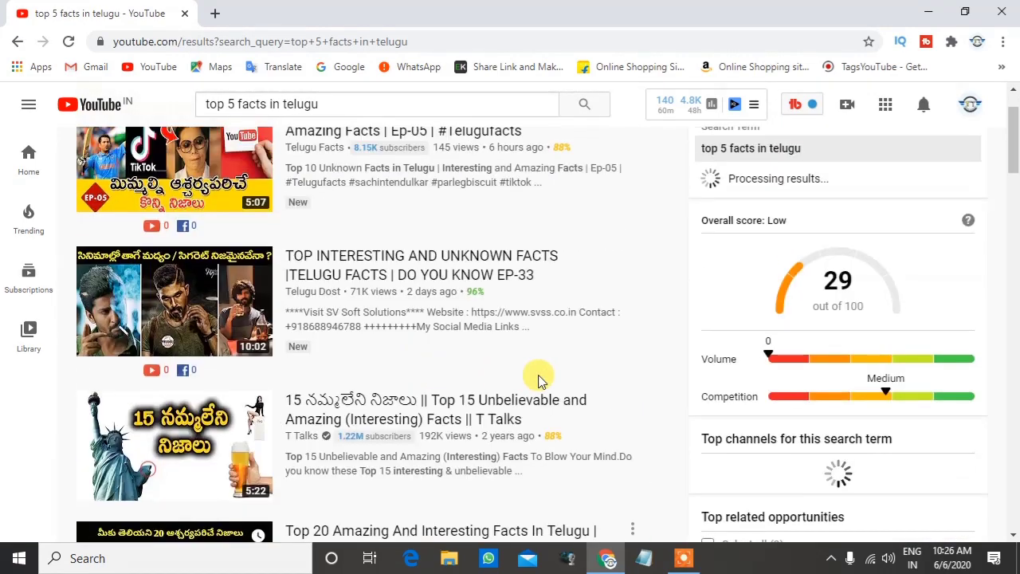
scroll(611, 282, "down", 2)
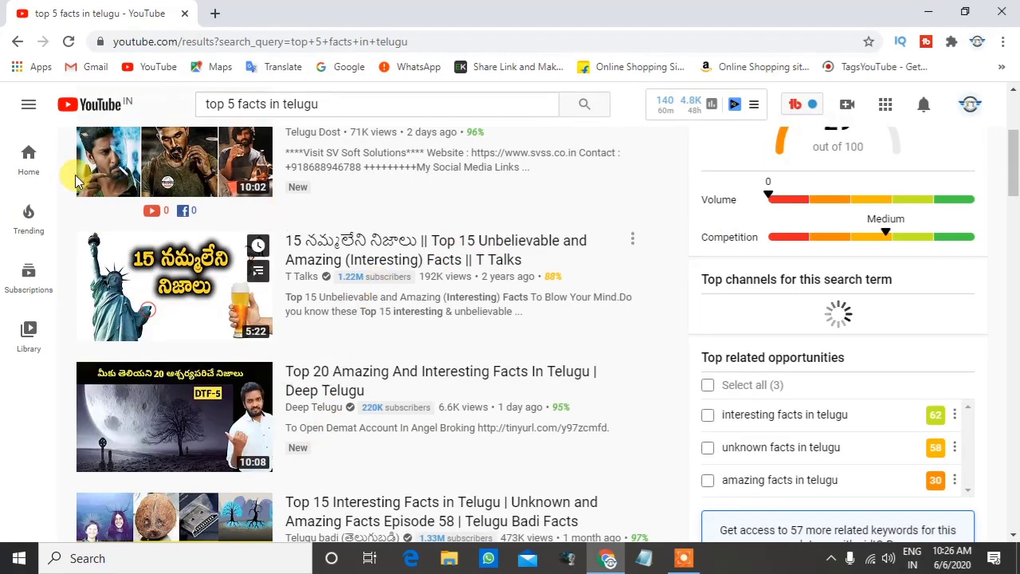
scroll(674, 358, "up", 3)
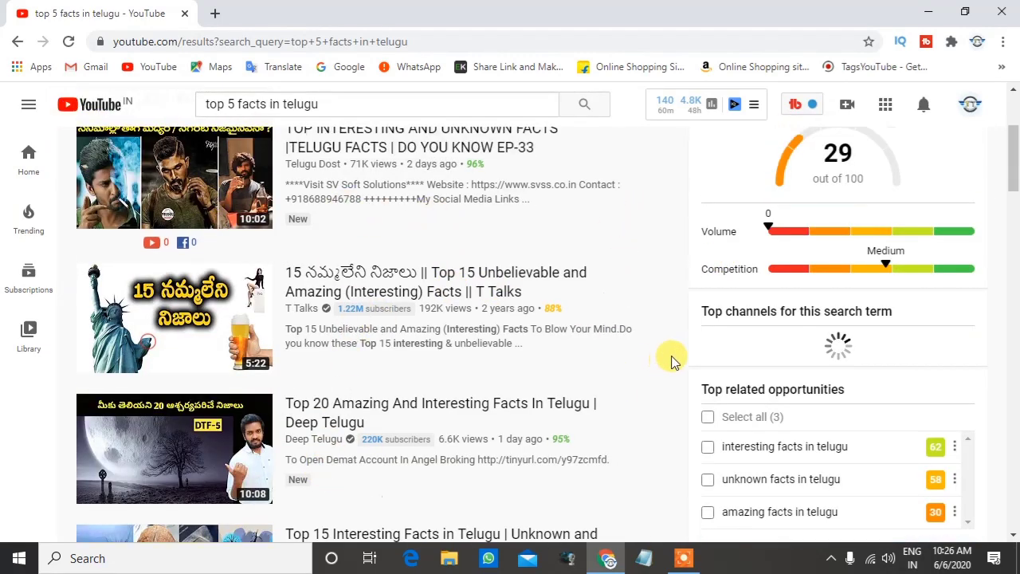
scroll(789, 259, "down", 1)
scroll(777, 274, "up", 1)
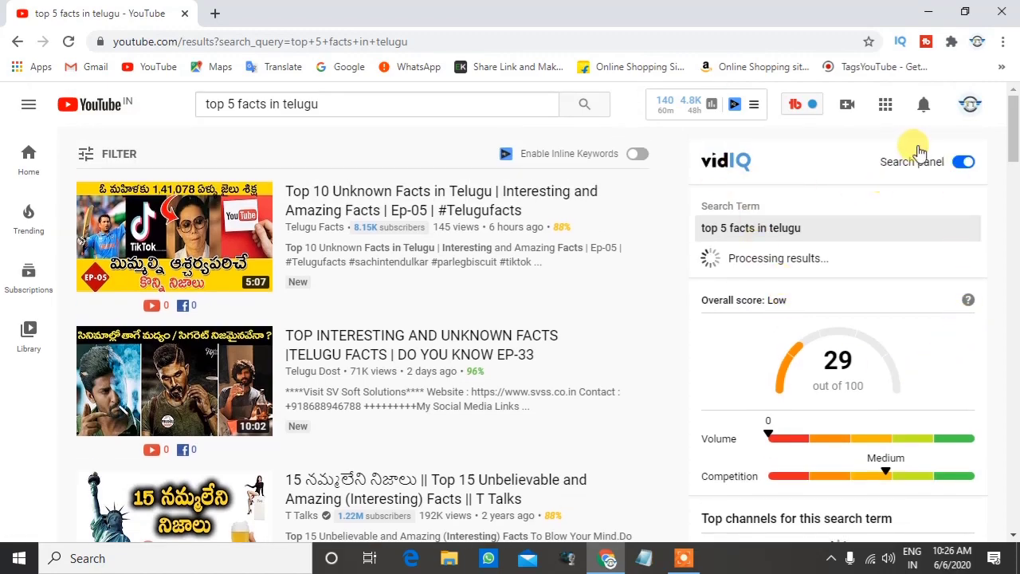
Open the related opportunity "interesting facts in telugu" in the vidIQ keyword inspector.
scroll(762, 266, "down", 6)
scroll(770, 275, "up", 2)
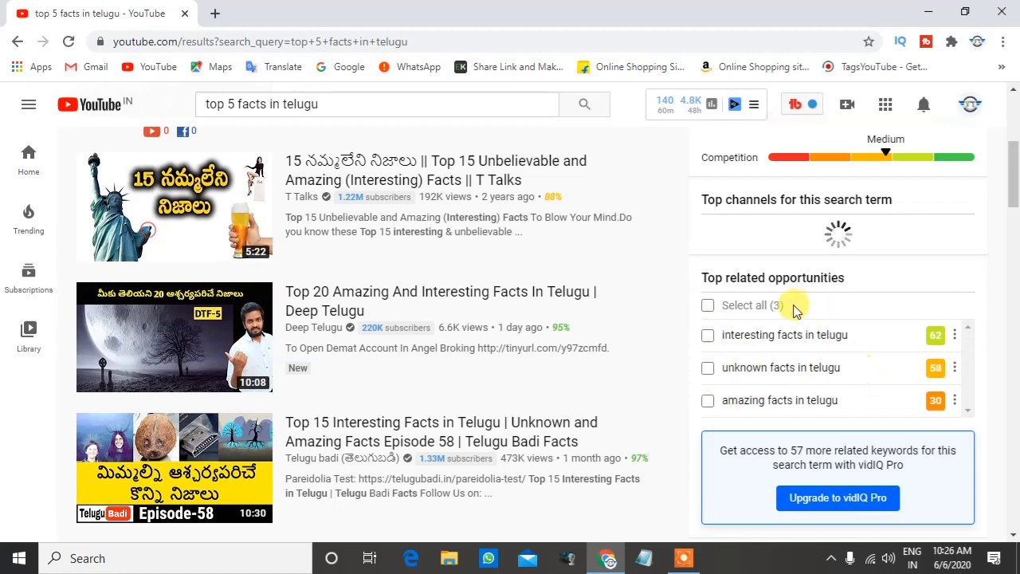
scroll(777, 396, "down", 3)
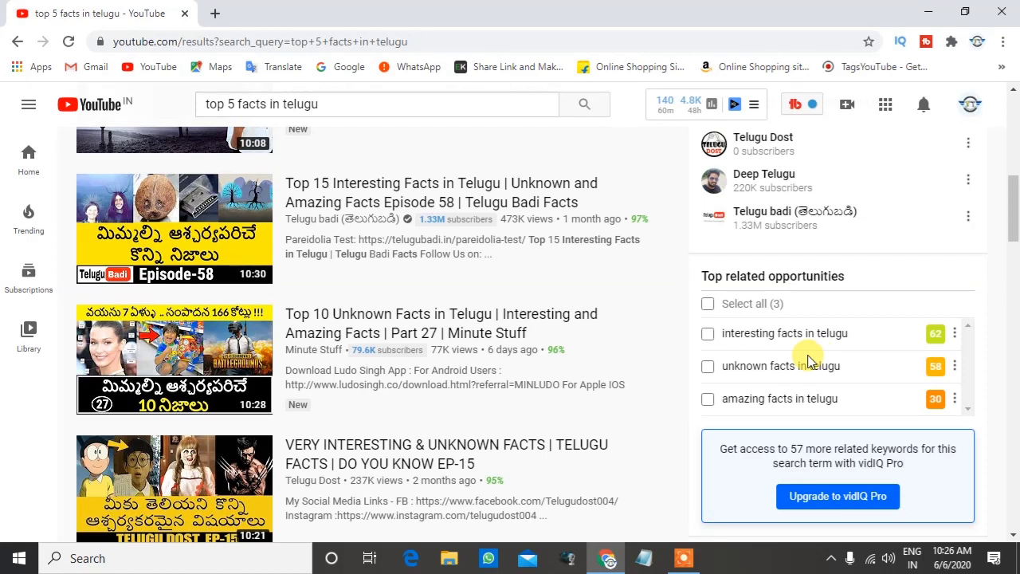
left_click(956, 334)
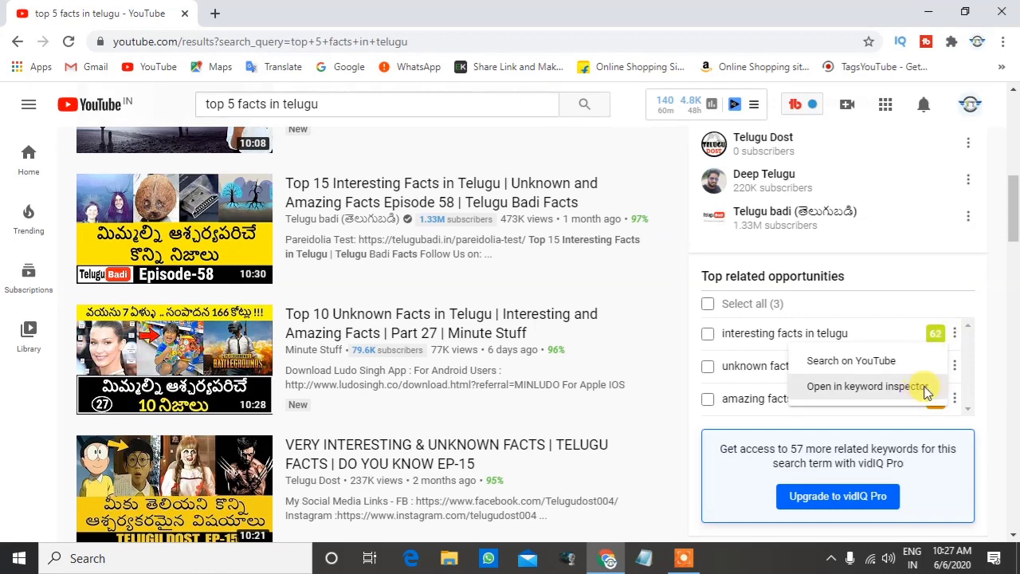
left_click(867, 386)
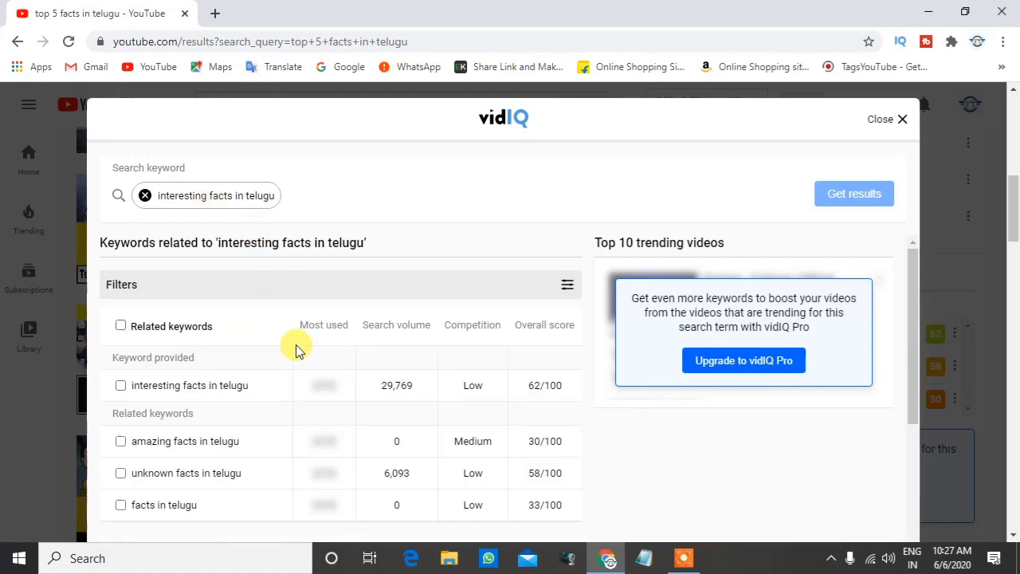
Select the keywords "interesting facts in telugu" and "unknown facts in telugu" and copy them to the clipboard.
scroll(337, 399, "down", 3)
scroll(422, 414, "up", 2)
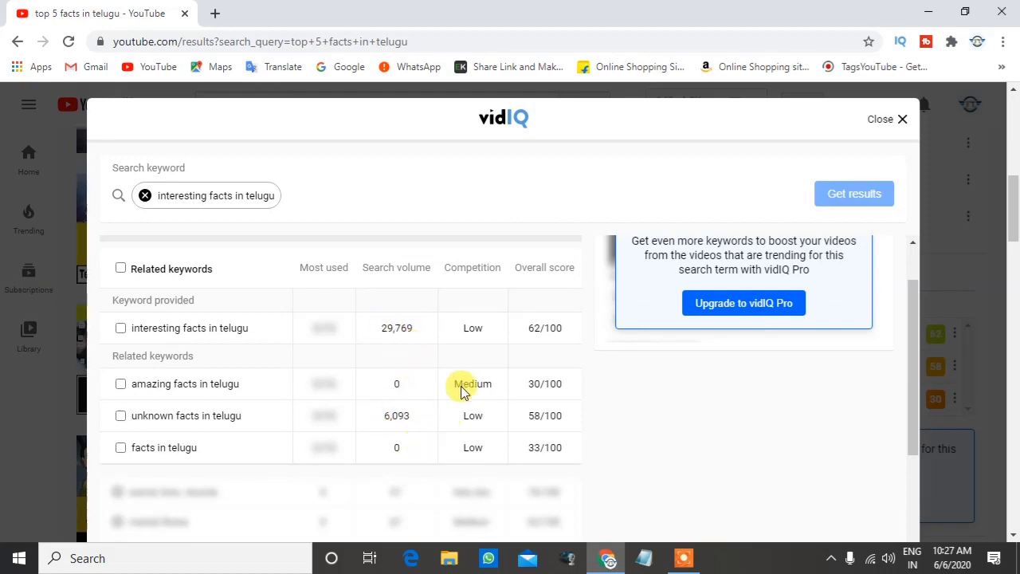
mouse_move(460, 401)
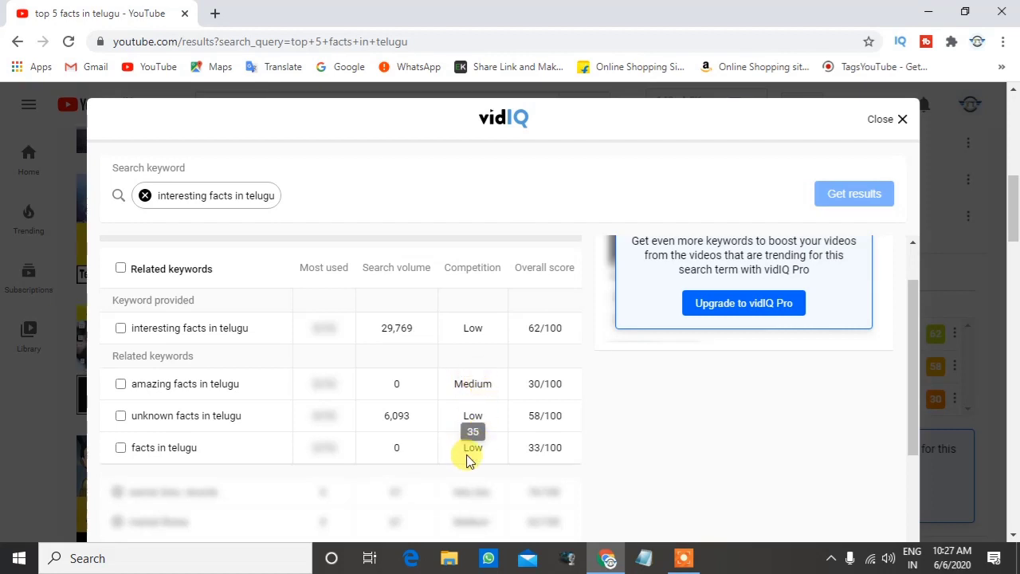
mouse_move(492, 343)
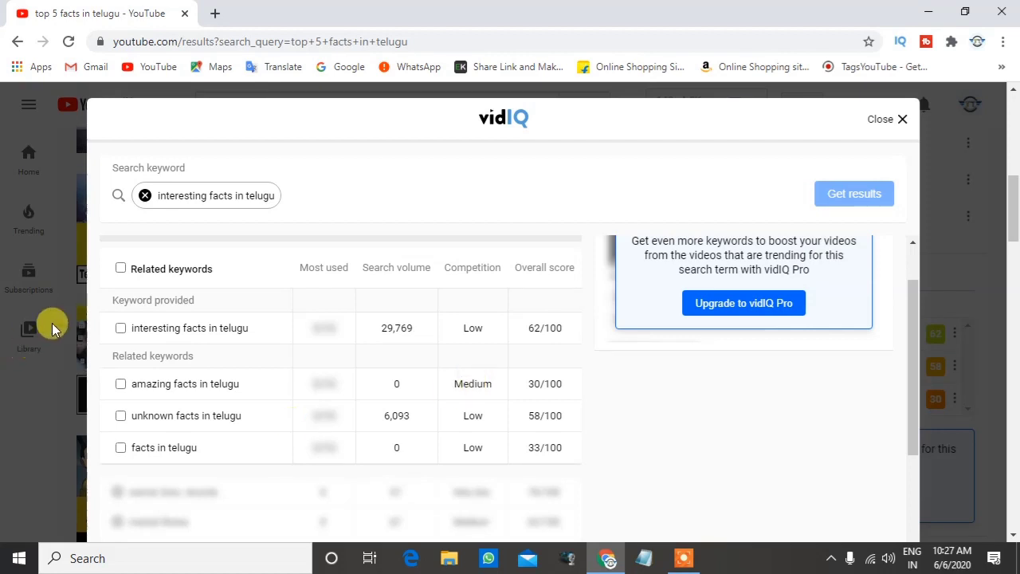
left_click(120, 327)
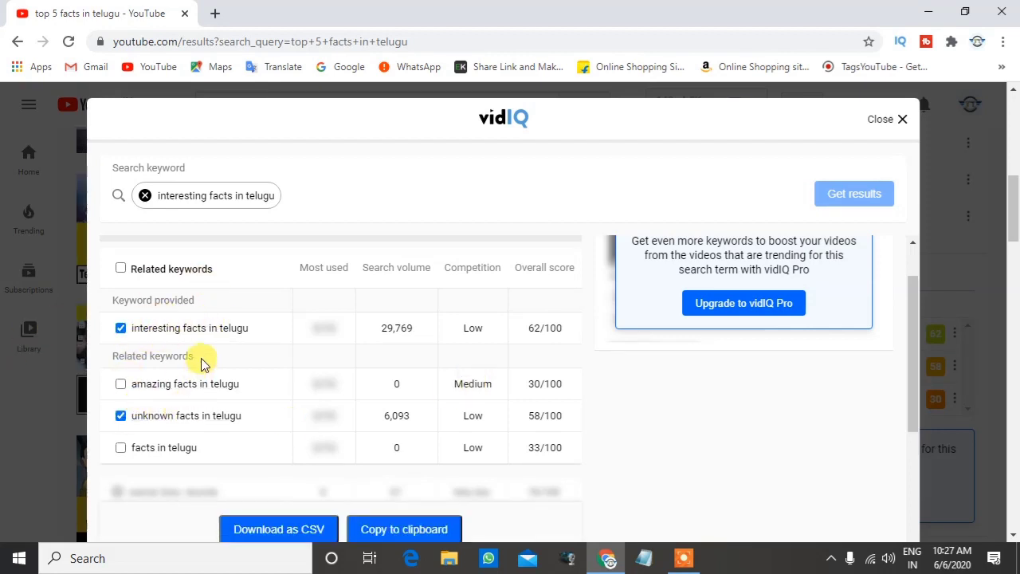
left_click(379, 536)
Switch to Notepad, paste the two copied keywords with a trailing comma, and minimize the note.
left_click(646, 558)
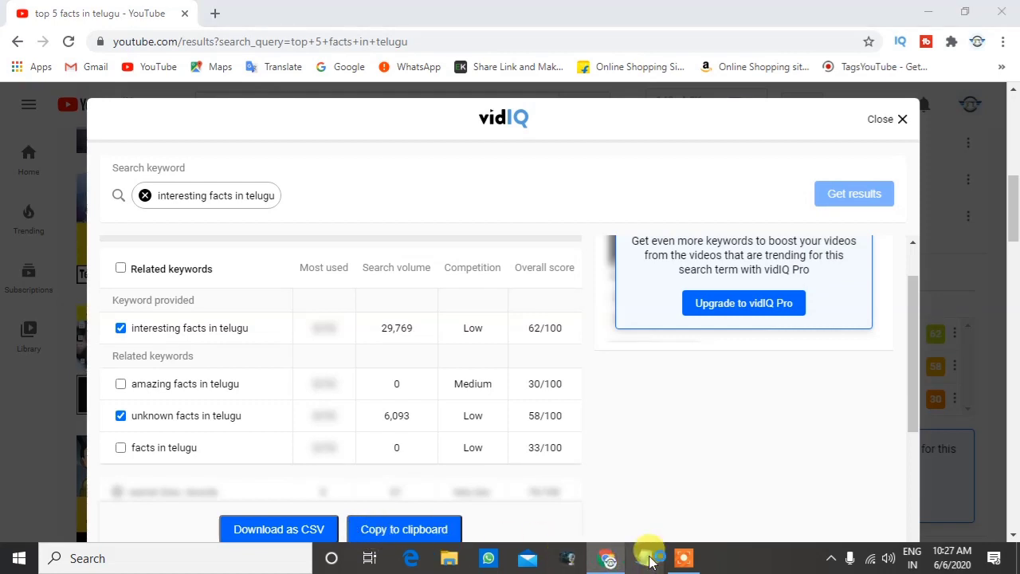
left_click_drag(547, 365, 636, 253)
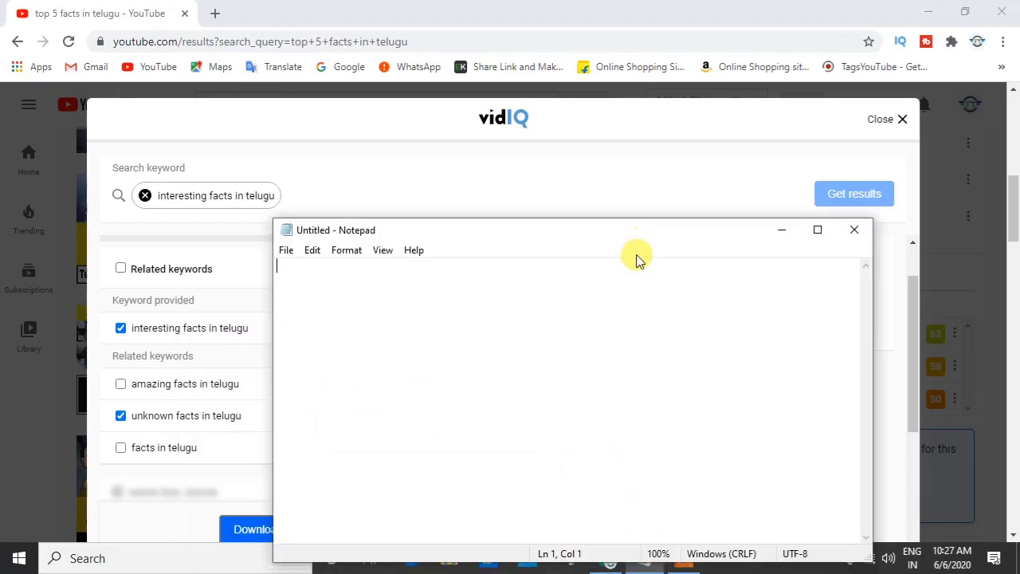
right_click(399, 314)
left_click(419, 155)
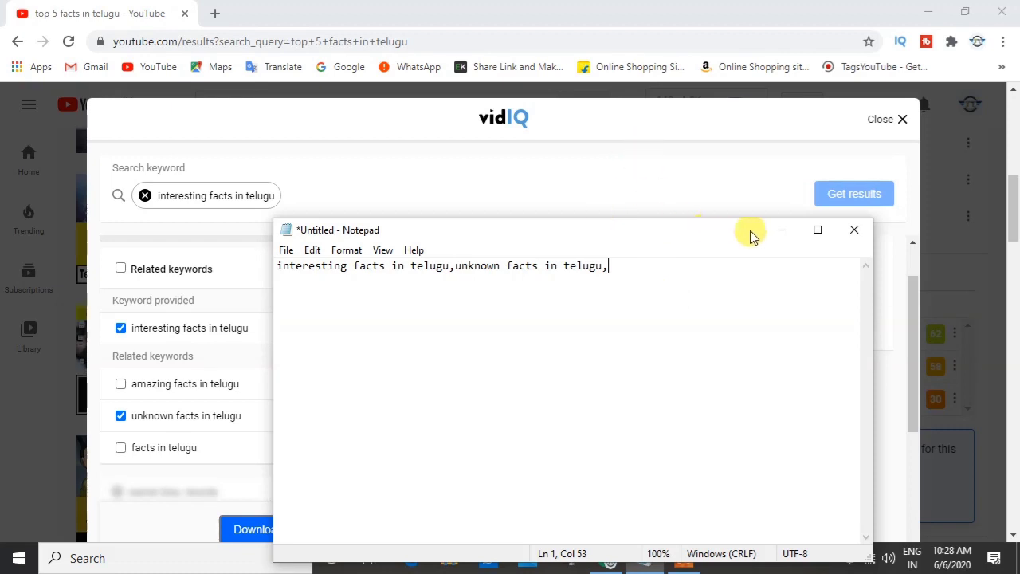
left_click(781, 231)
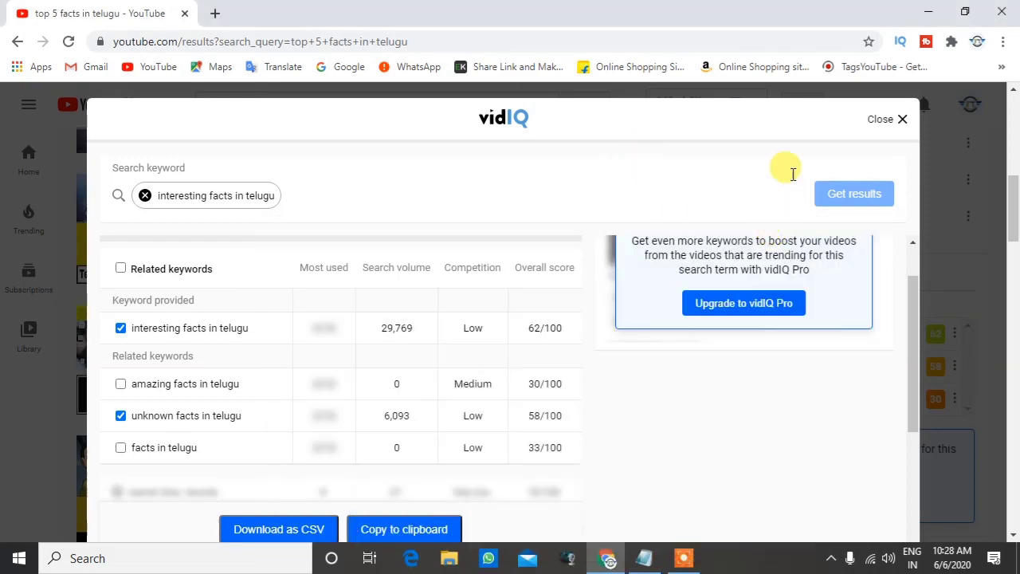
Replace the keyword in the vidIQ inspector with "telugu facts" and get its results.
left_click(145, 195)
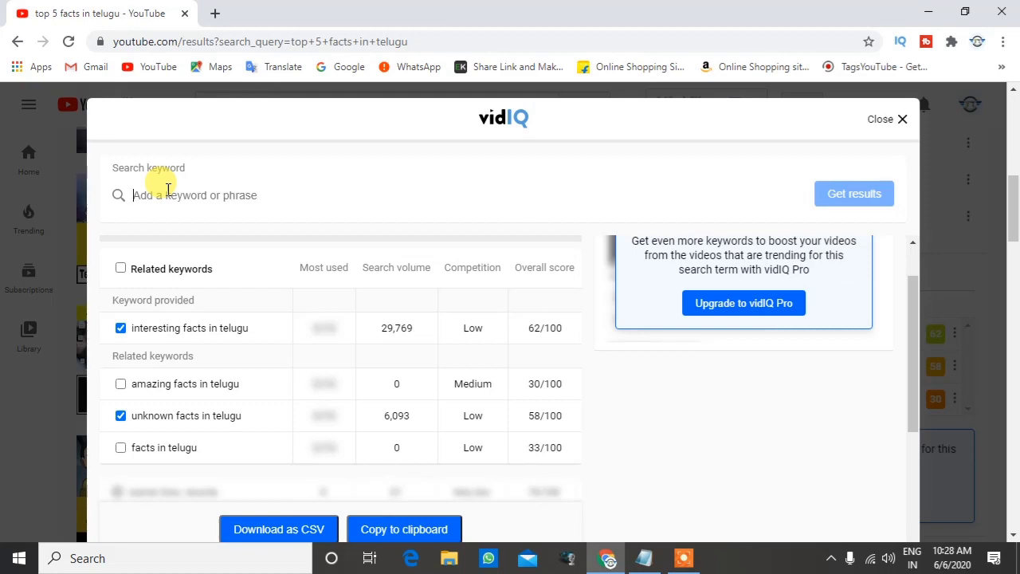
type("tr")
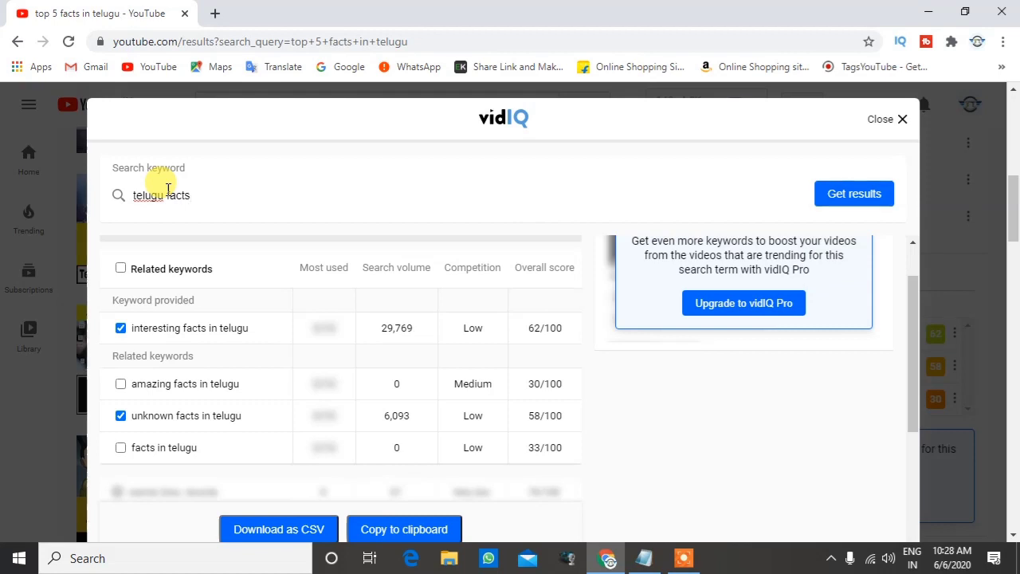
key("Return")
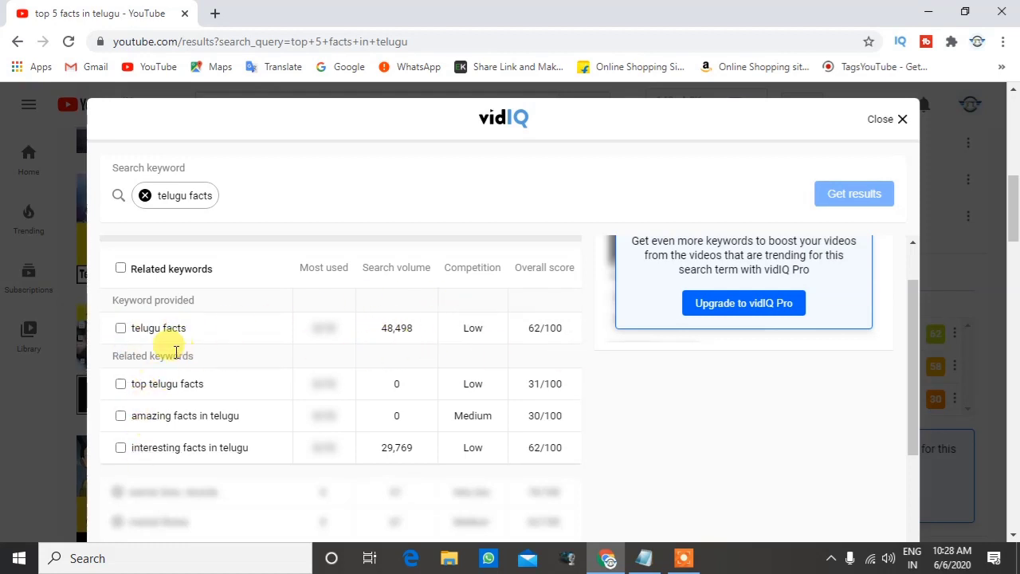
Copy the keyword "telugu facts" and append it to the Notepad keyword list, followed by a comma.
left_click(120, 329)
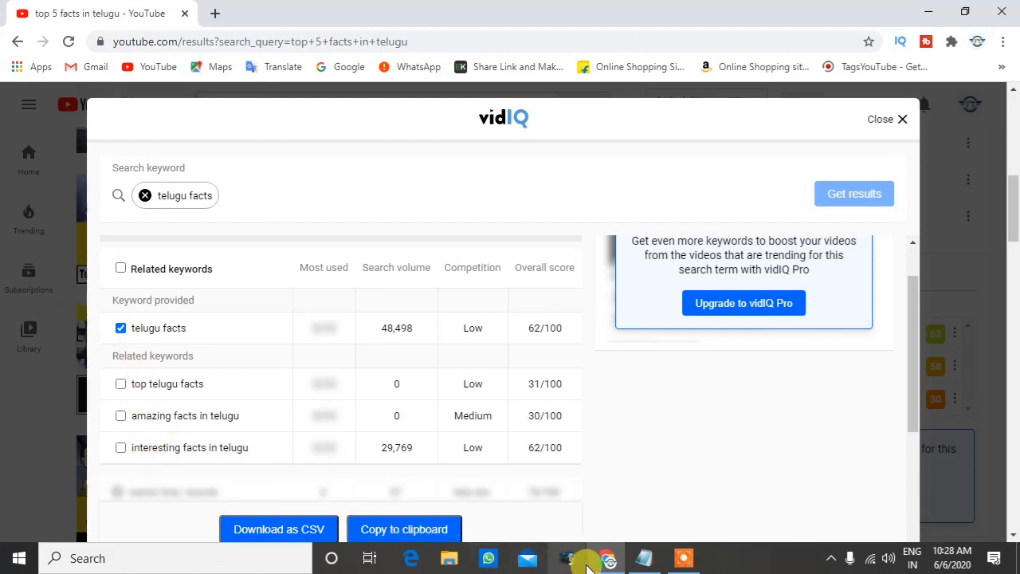
left_click(644, 558)
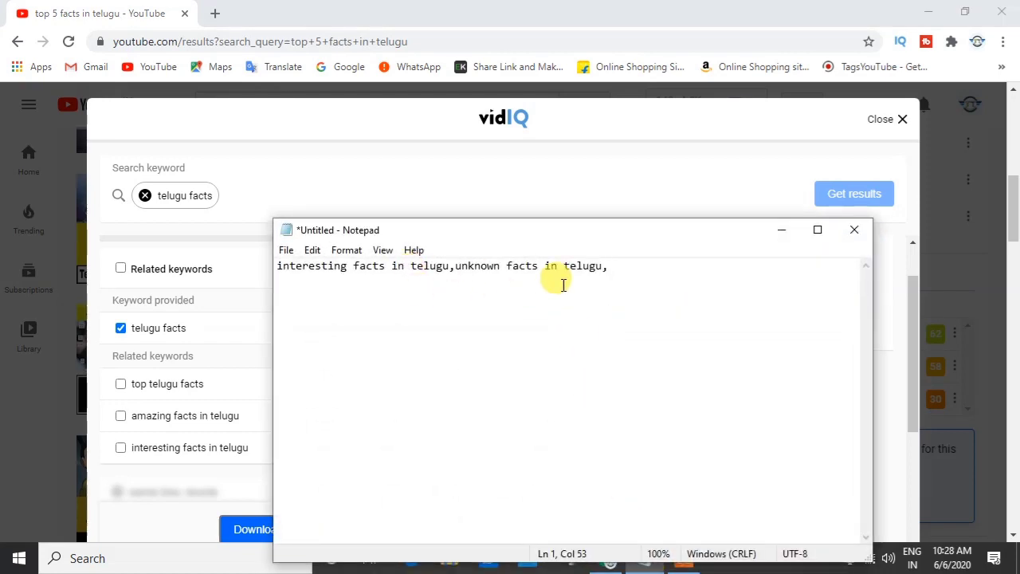
right_click(653, 280)
left_click(698, 348)
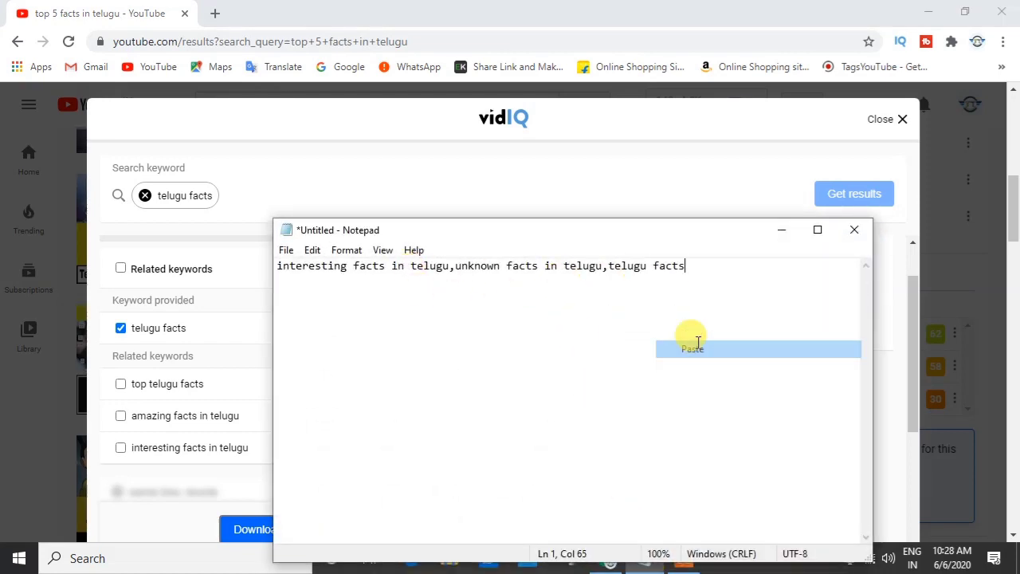
type(",")
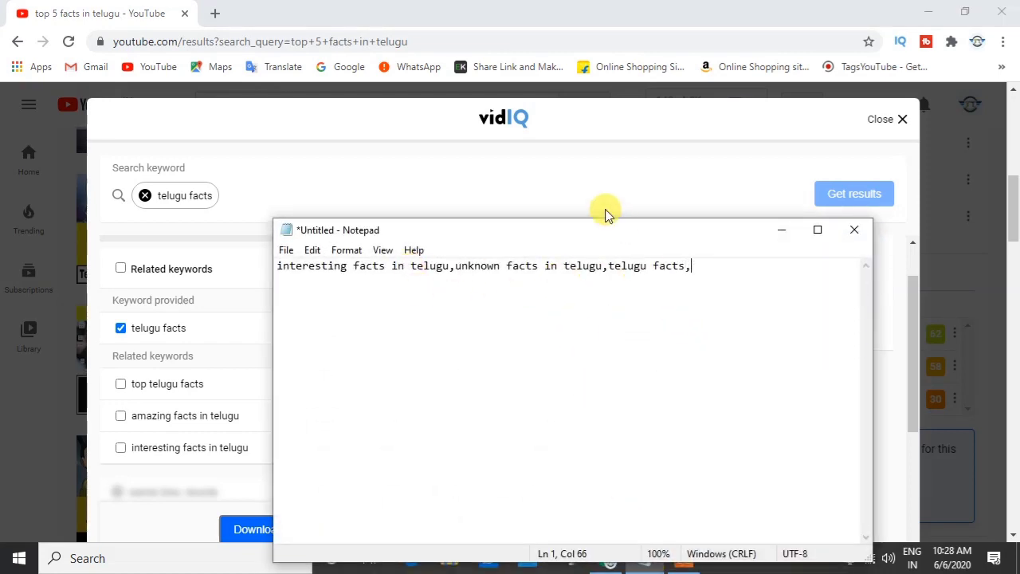
Return to the vidIQ inspector, clear "telugu facts" from the keyword search, and search for "seo in teelugu".
left_click(603, 212)
left_click(603, 200)
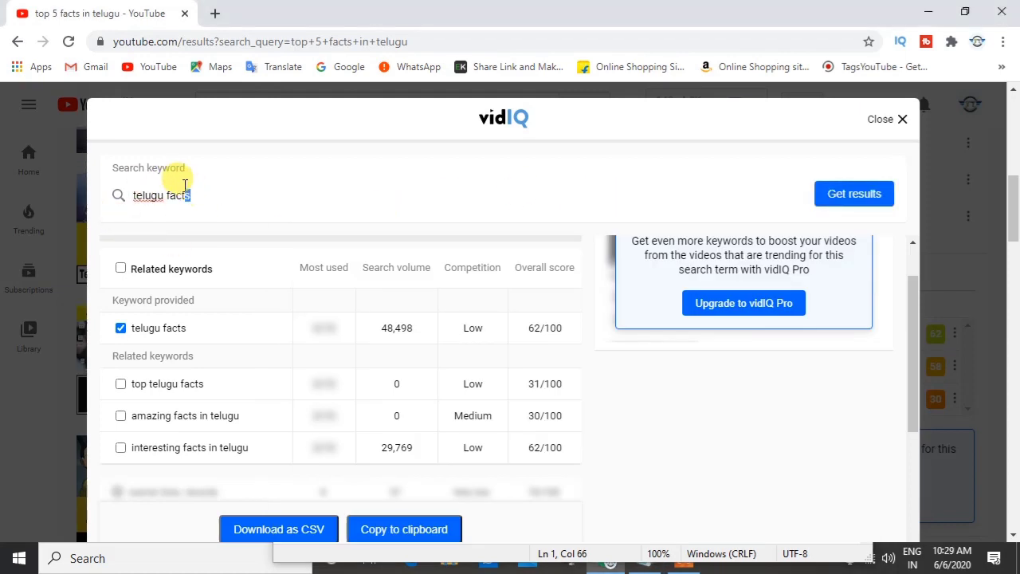
left_click_drag(185, 185, 144, 196)
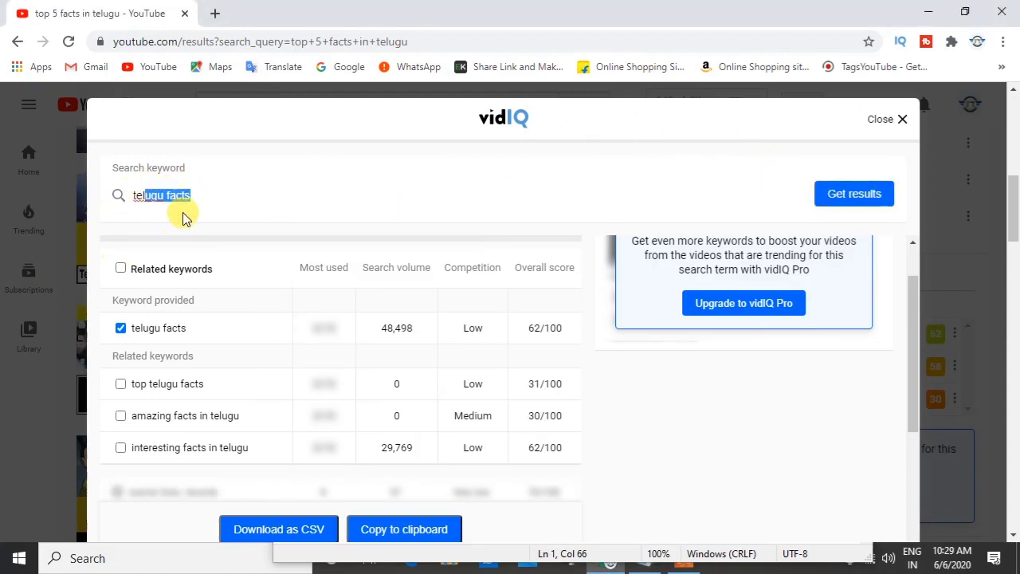
key("BackSpace")
key("BackSpace")
key("BackSpace")
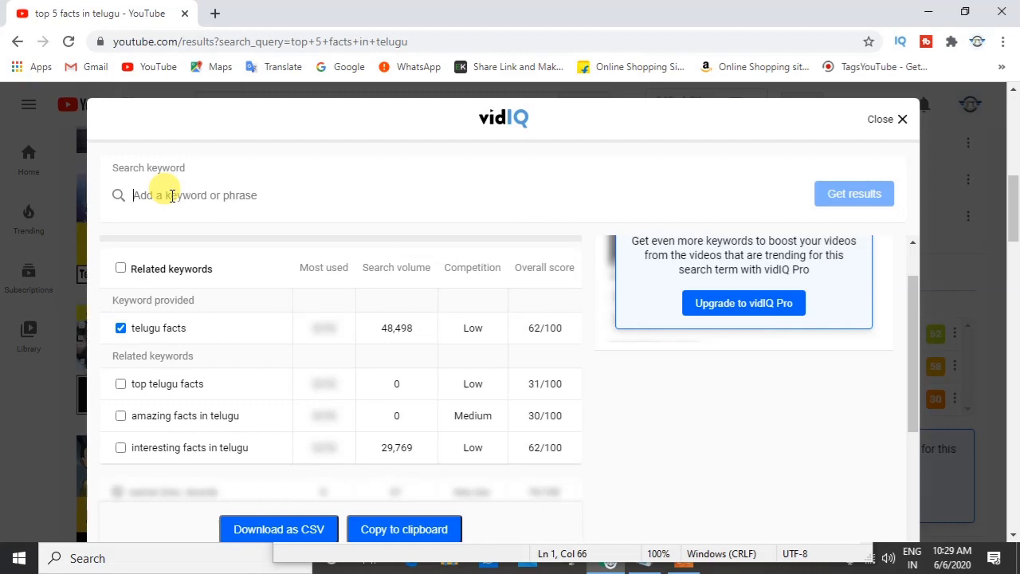
type("seo in teelugu")
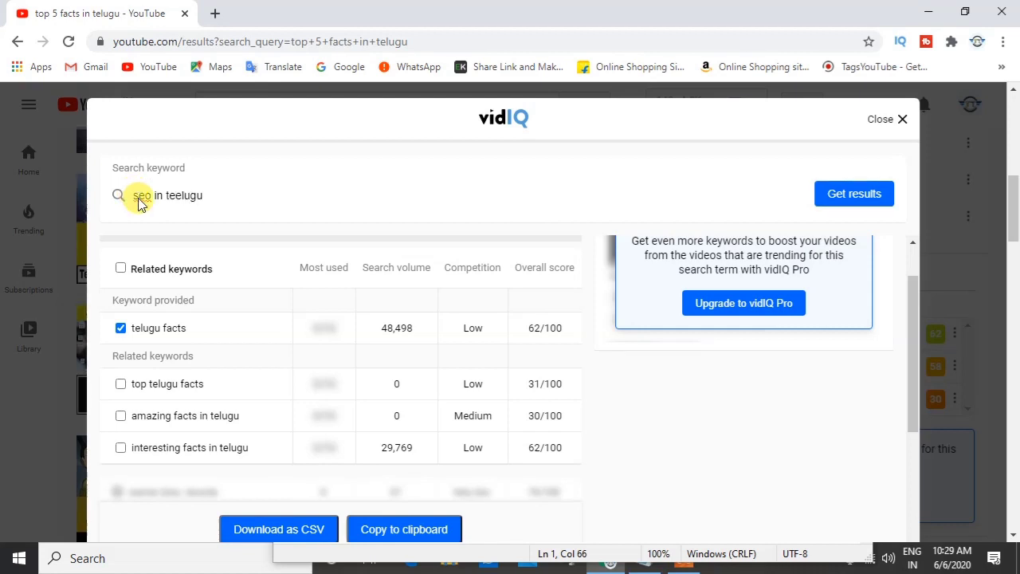
key("Return")
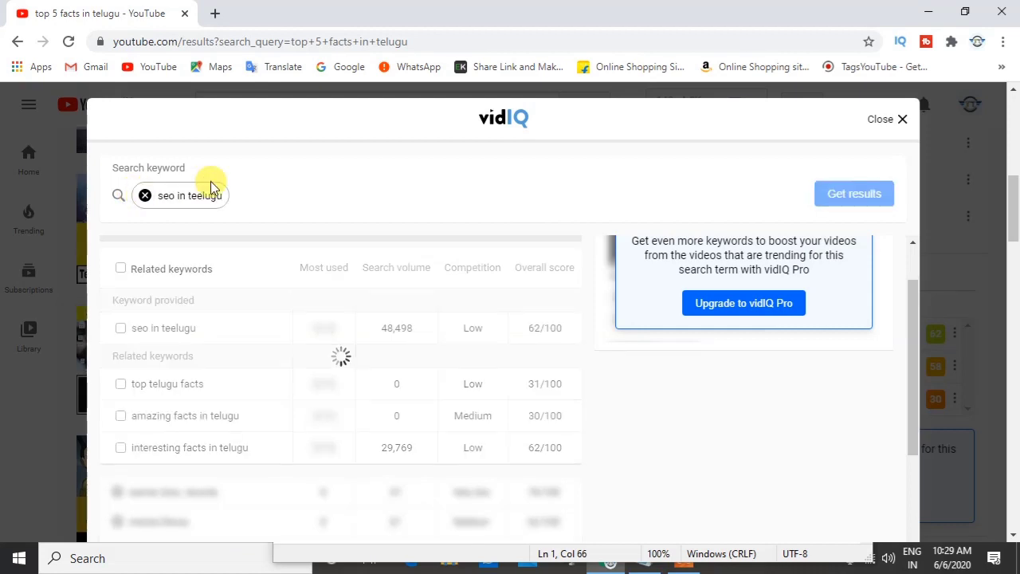